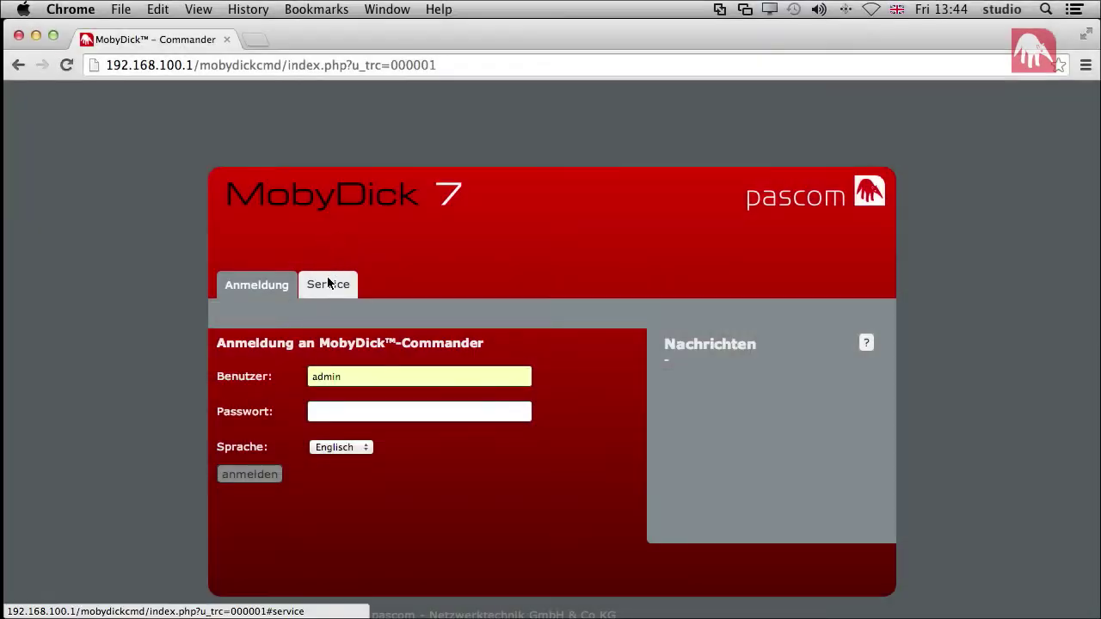
- Switch the start page to the Service tab to see client downloads, Softwareupdate, Support and Wiki links
click(328, 283)
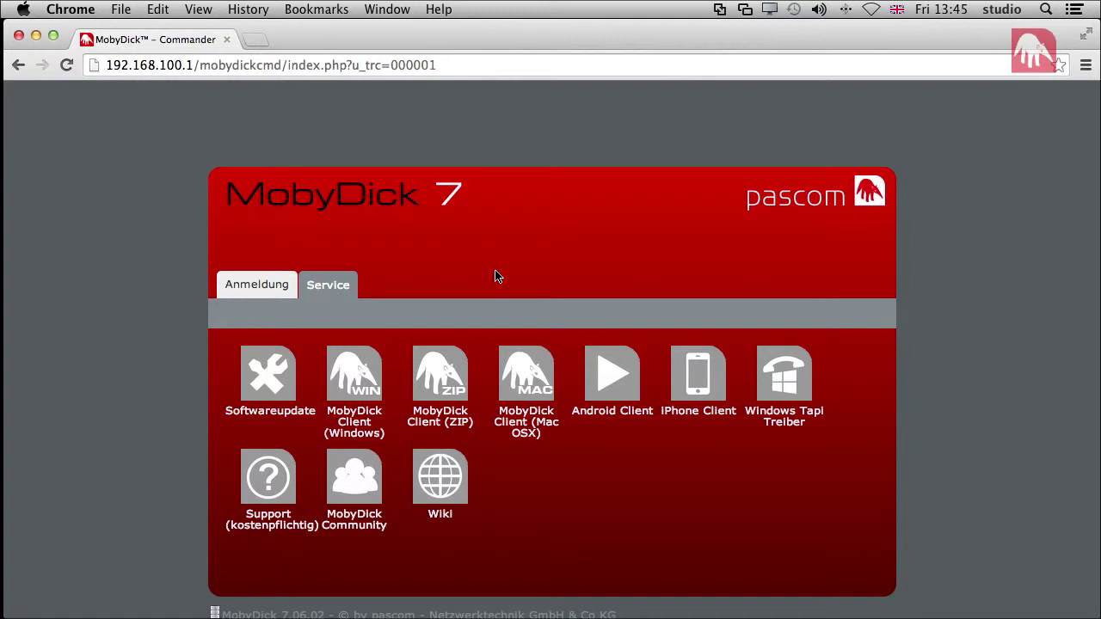
- Return to the Anmeldung form and sign in as admin with the password
click(250, 285)
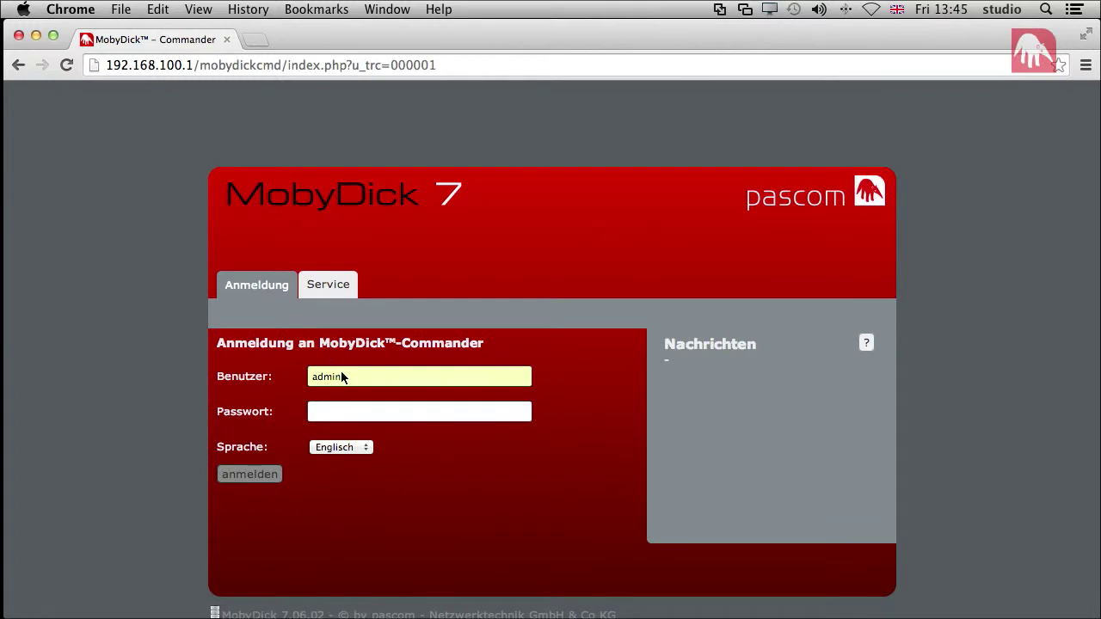
click(342, 415)
click(259, 480)
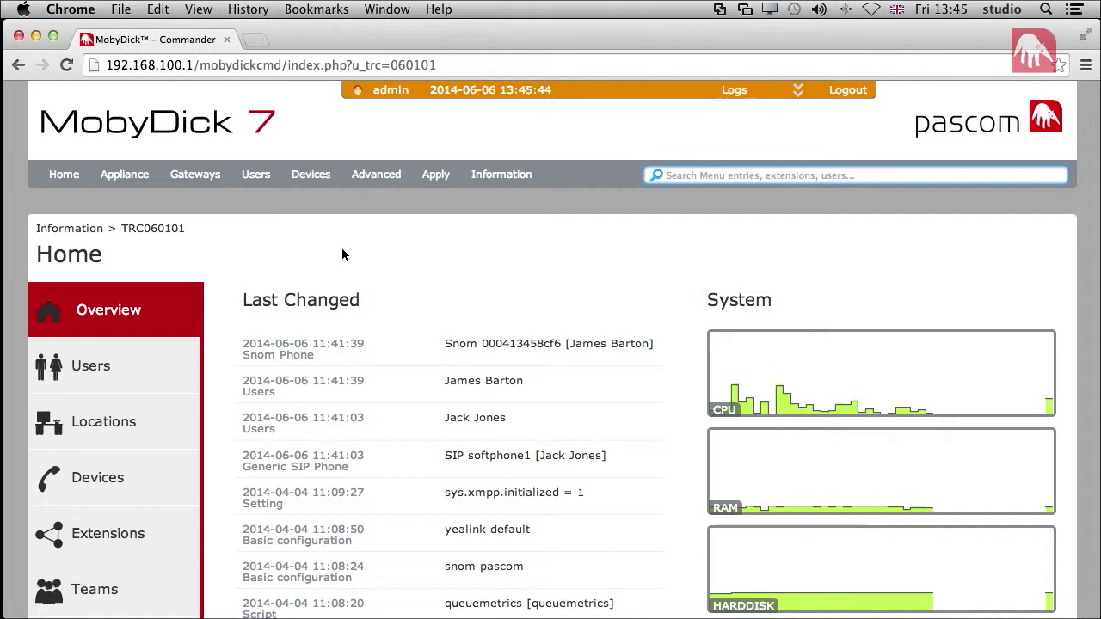
mouse_move(256, 180)
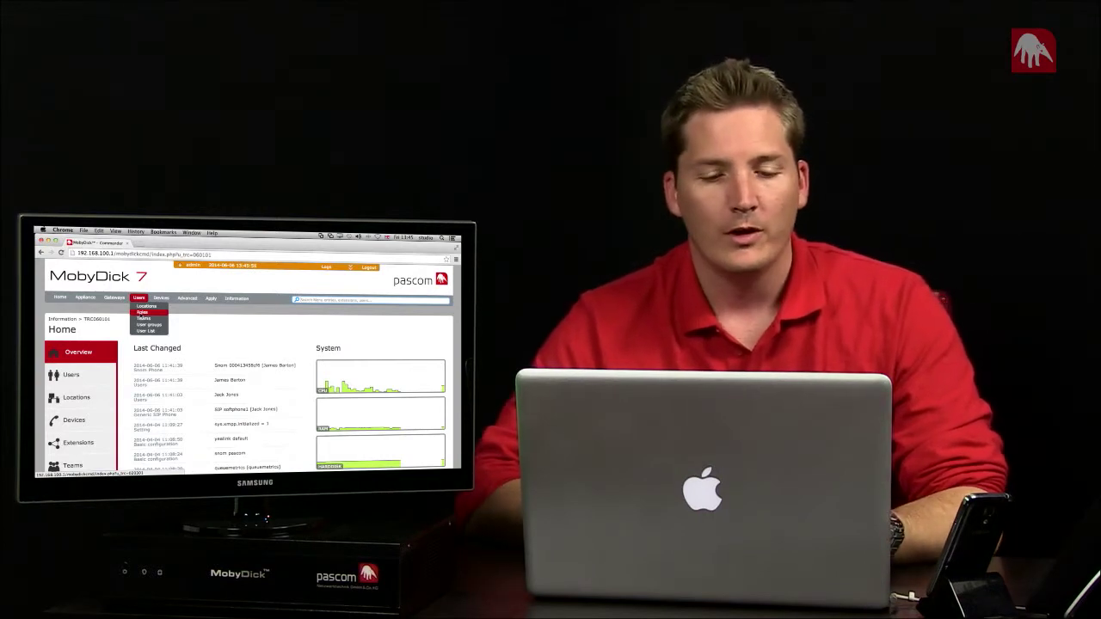
- Open Users > Roles and select the All Users role
click(141, 313)
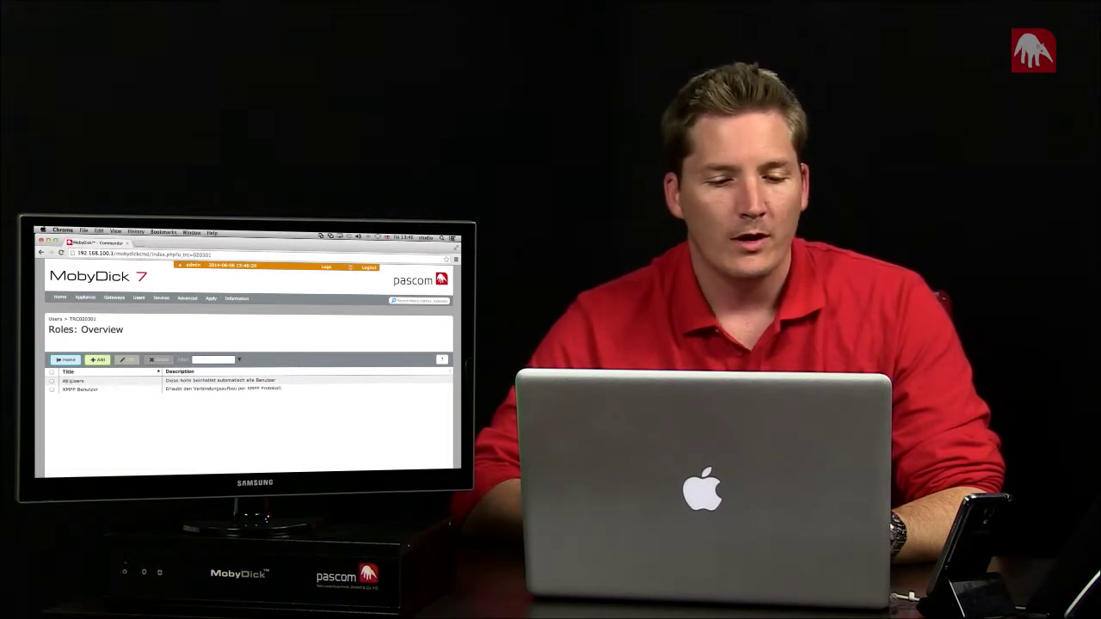
click(52, 382)
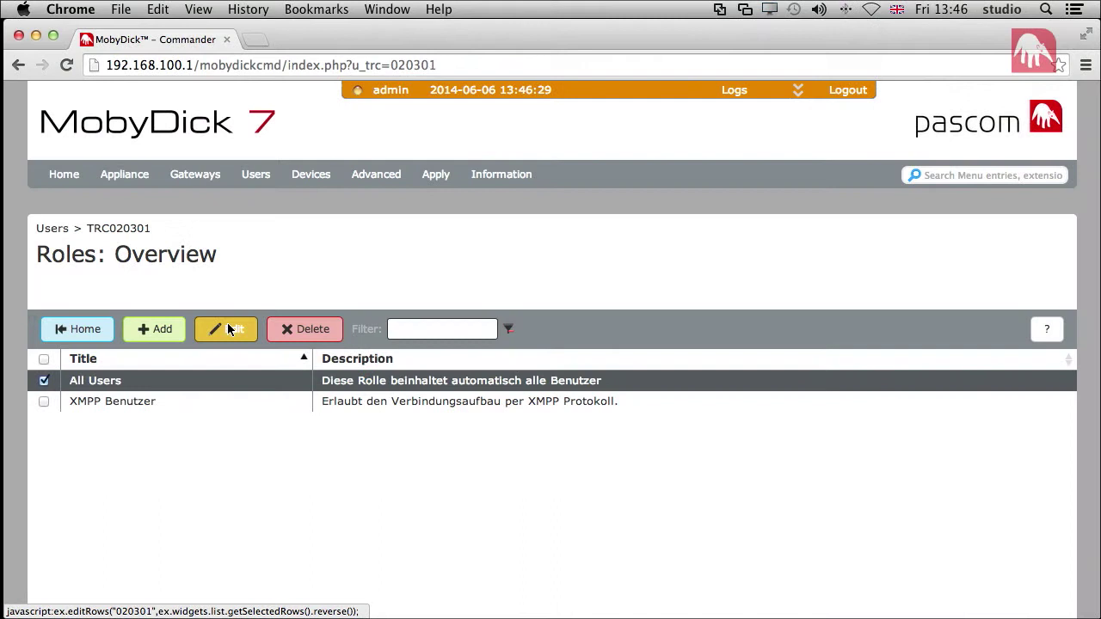
- Edit All Users' role types: remove both XMPP types, then assign xmpp.connect and xmpp.group
click(227, 330)
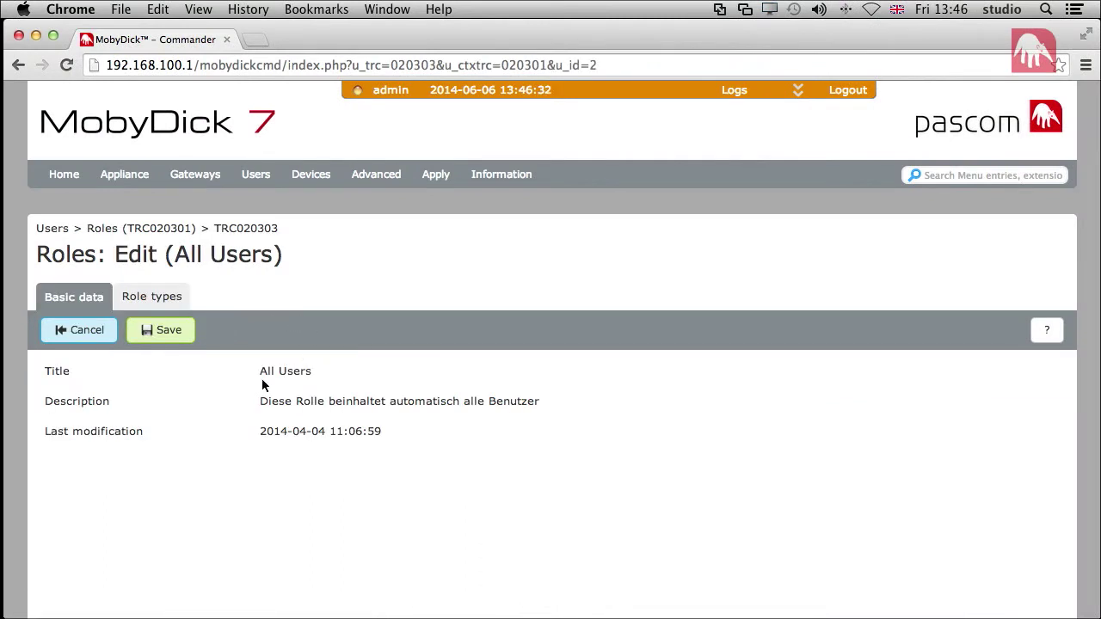
click(172, 295)
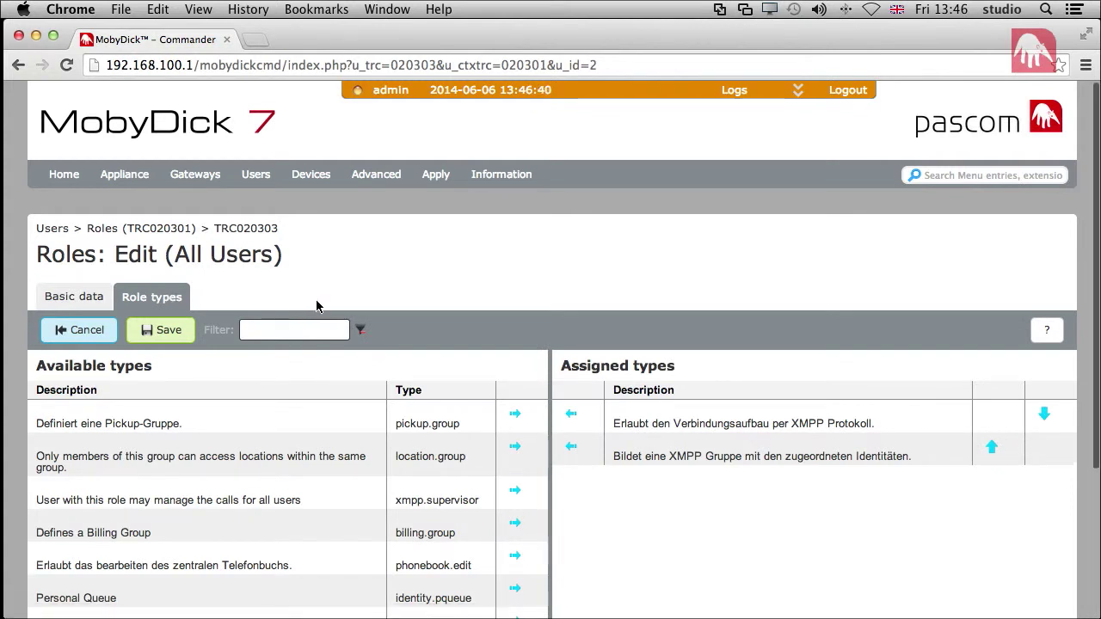
scroll(315, 300, down, 4)
scroll(316, 301, down, 1)
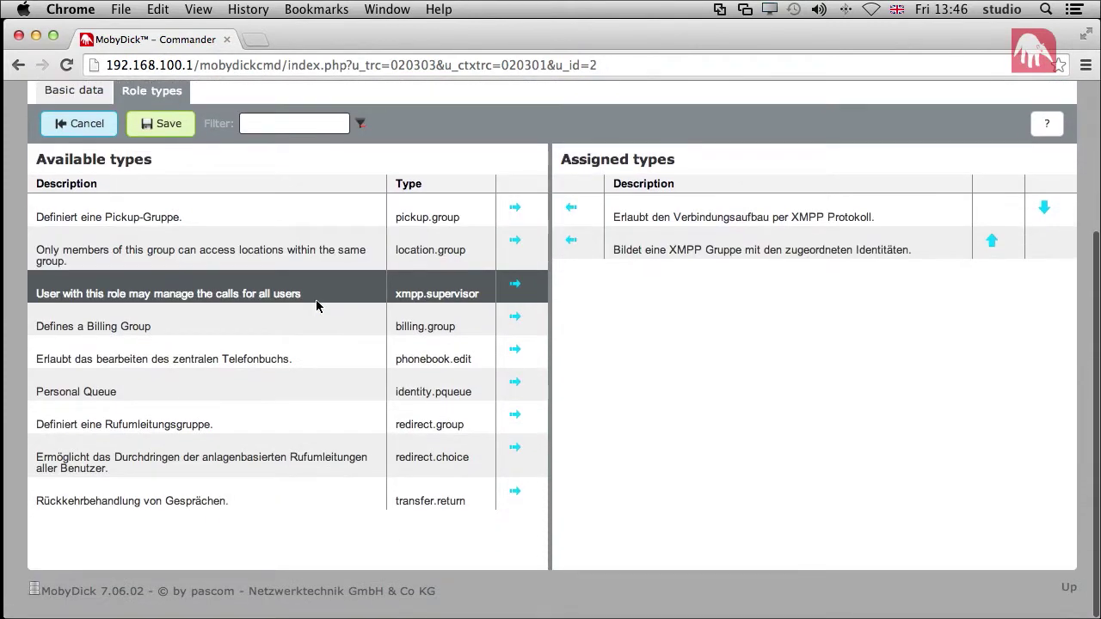
scroll(516, 422, up, 1)
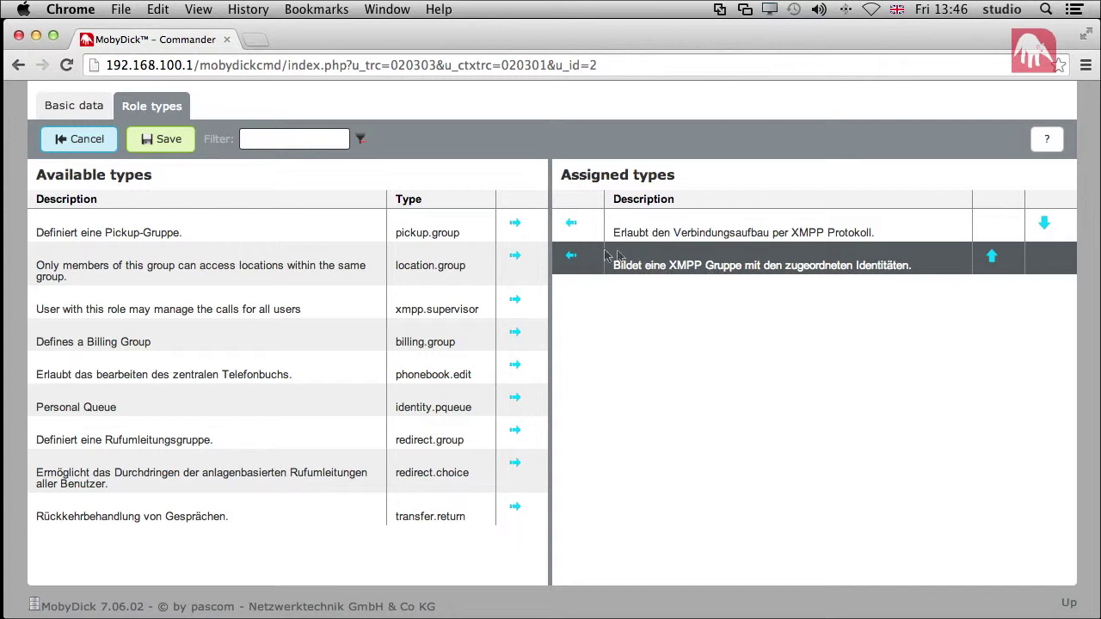
click(570, 256)
click(570, 223)
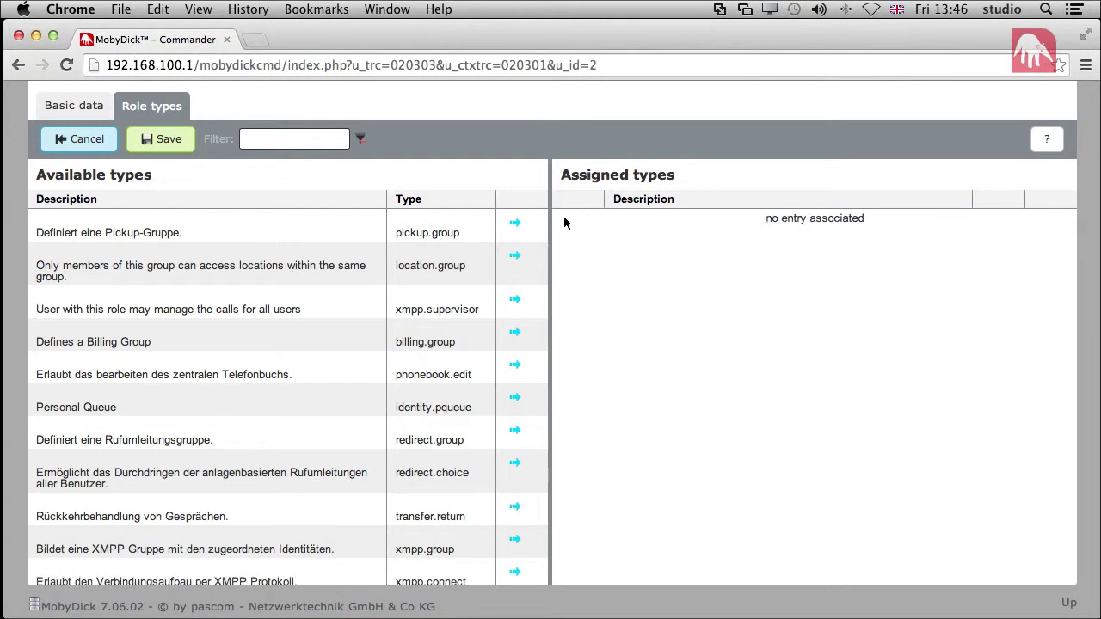
scroll(297, 314, down, 1)
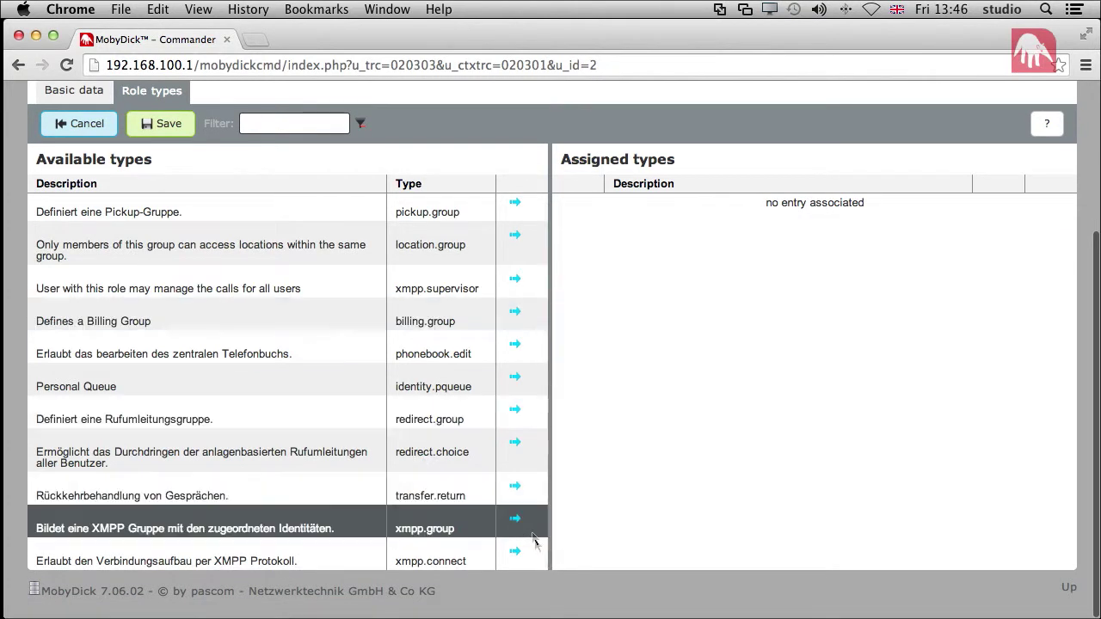
click(516, 552)
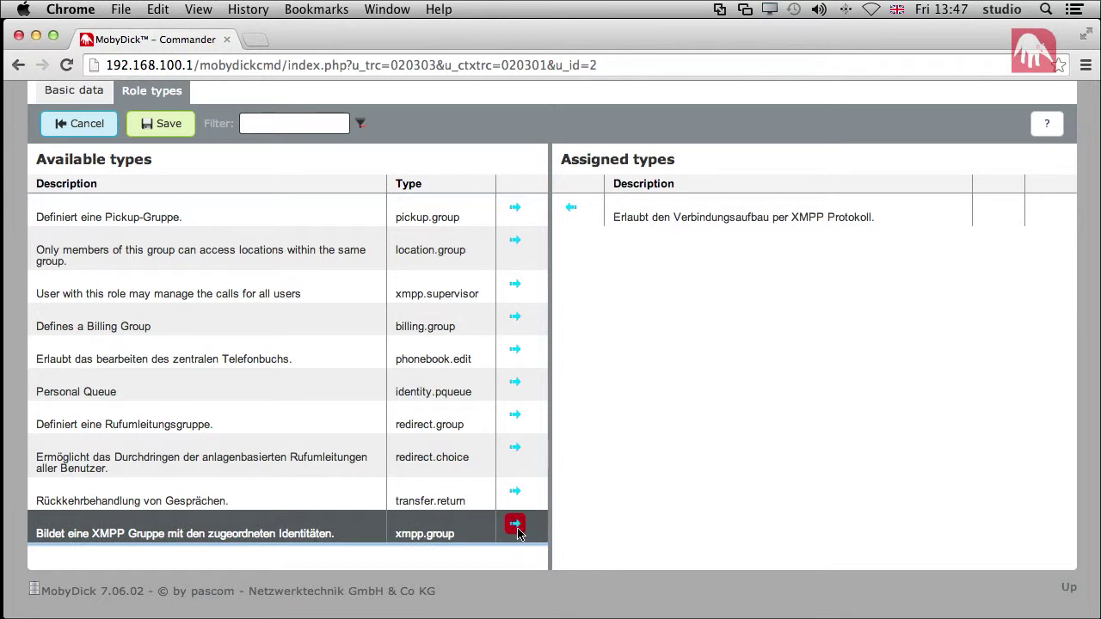
click(516, 528)
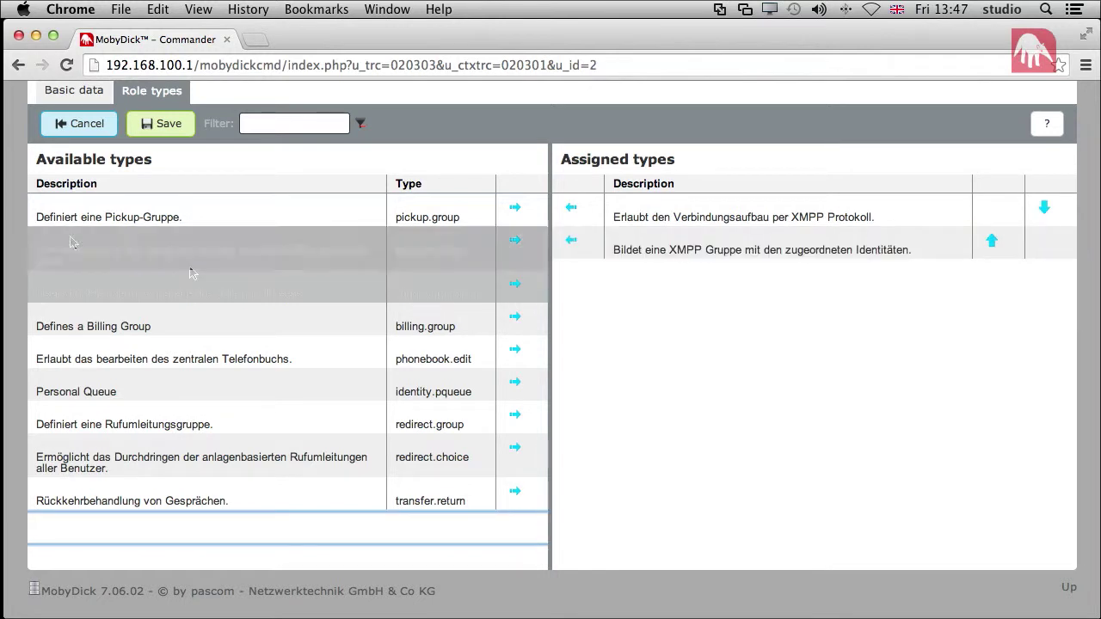
- Save the All Users role, execute the Apply telephony config task, and log out
click(155, 122)
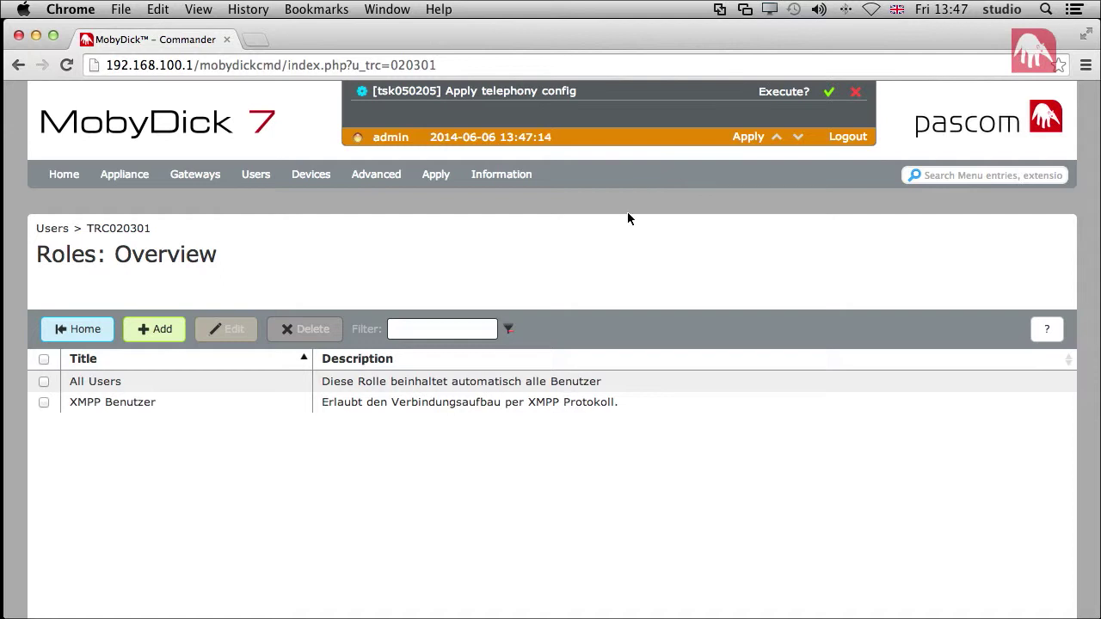
click(748, 137)
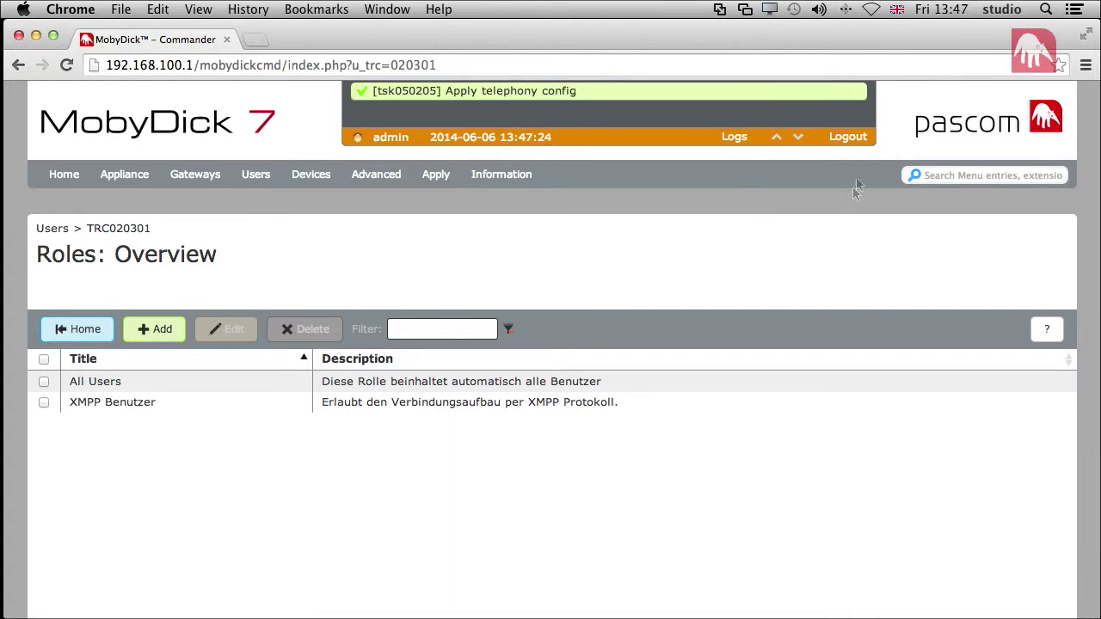
click(847, 138)
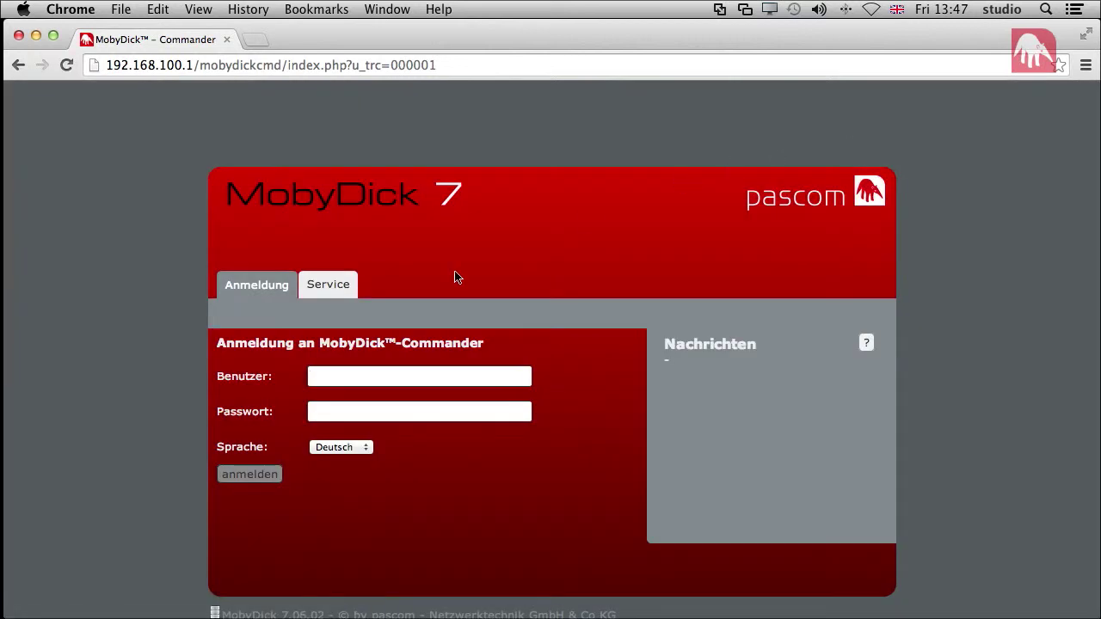
- Download the MobyDick Client (Mac OSX) disk image from the Service page and open it
click(342, 283)
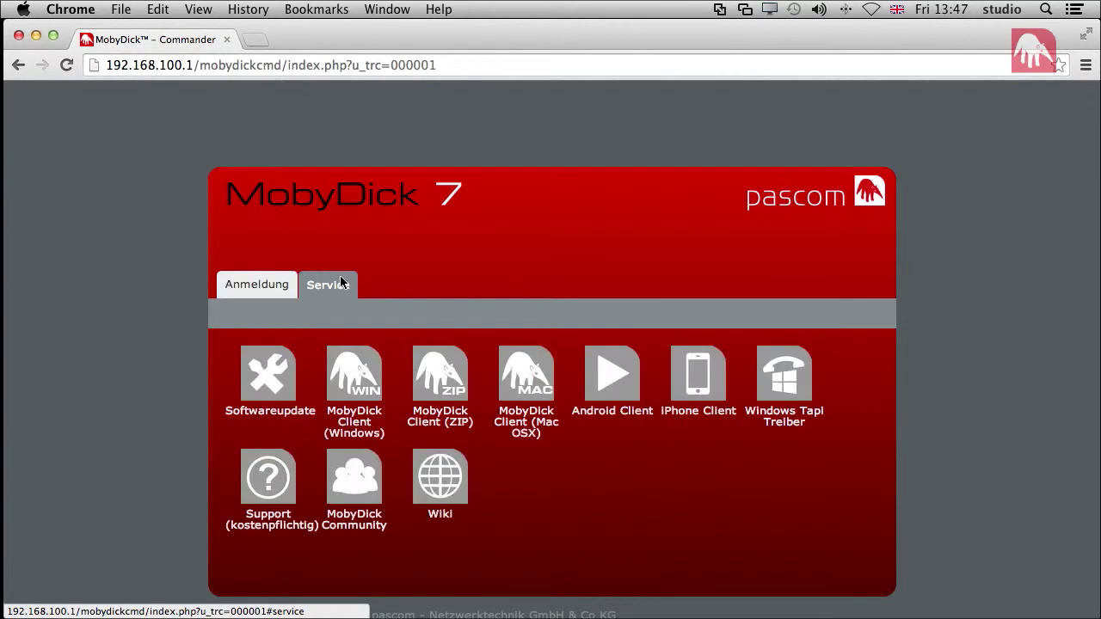
click(518, 382)
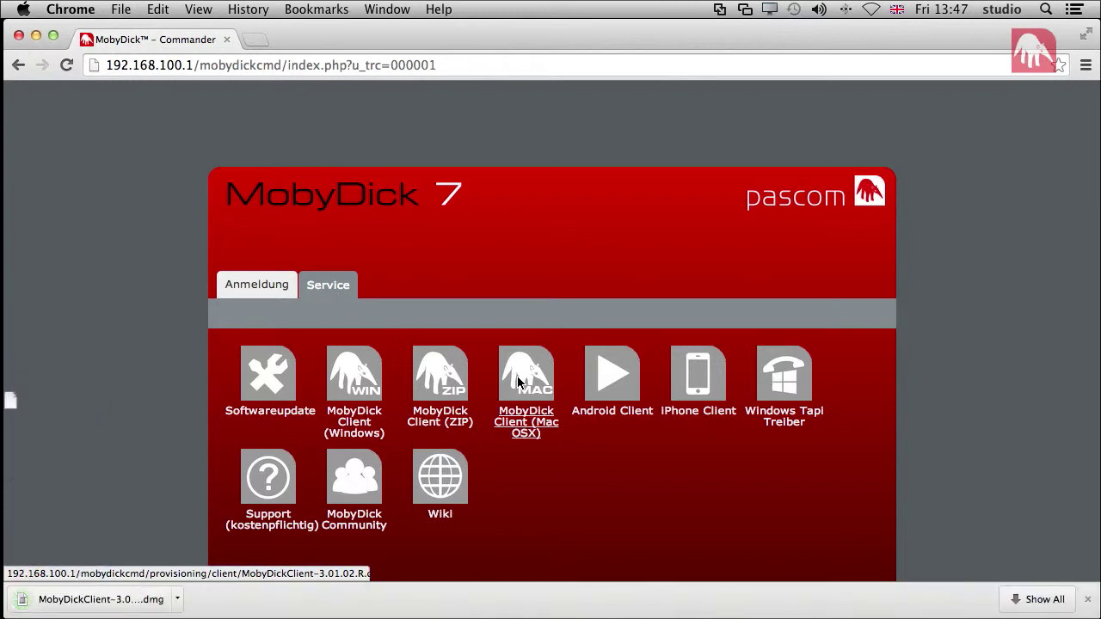
click(139, 605)
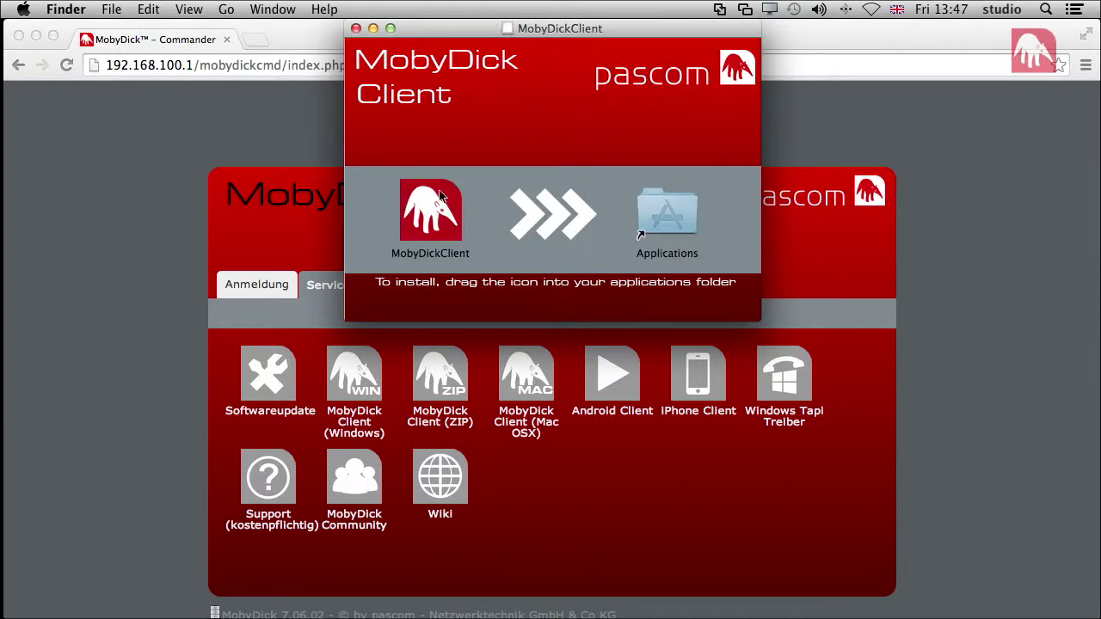
- Drag MobyDickClient onto Applications, replacing the existing copy
click(440, 196)
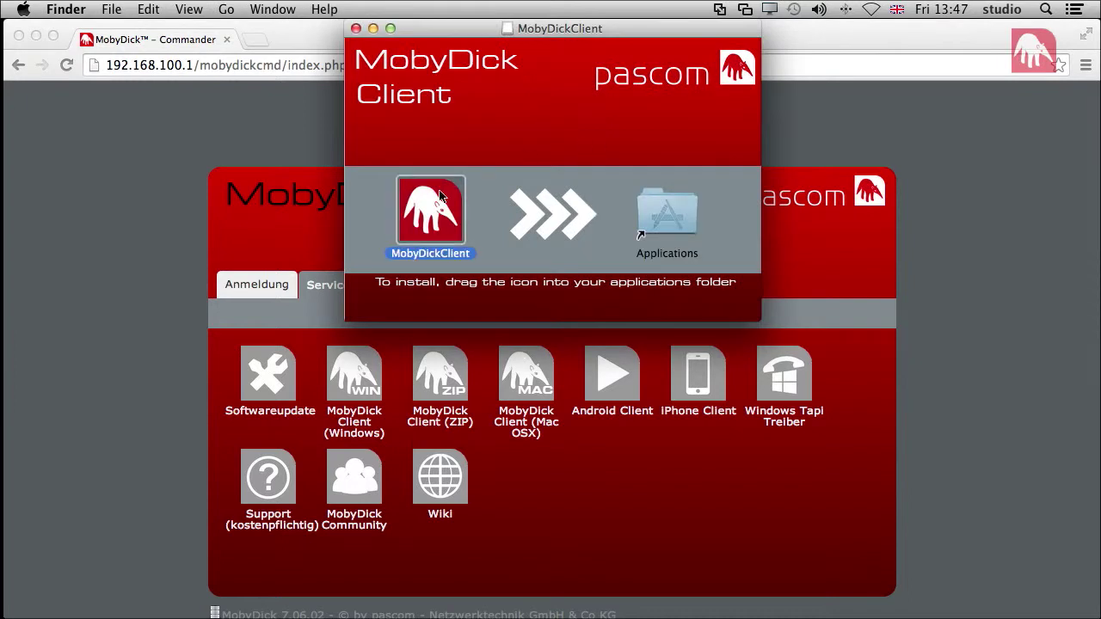
drag(440, 196, 677, 206)
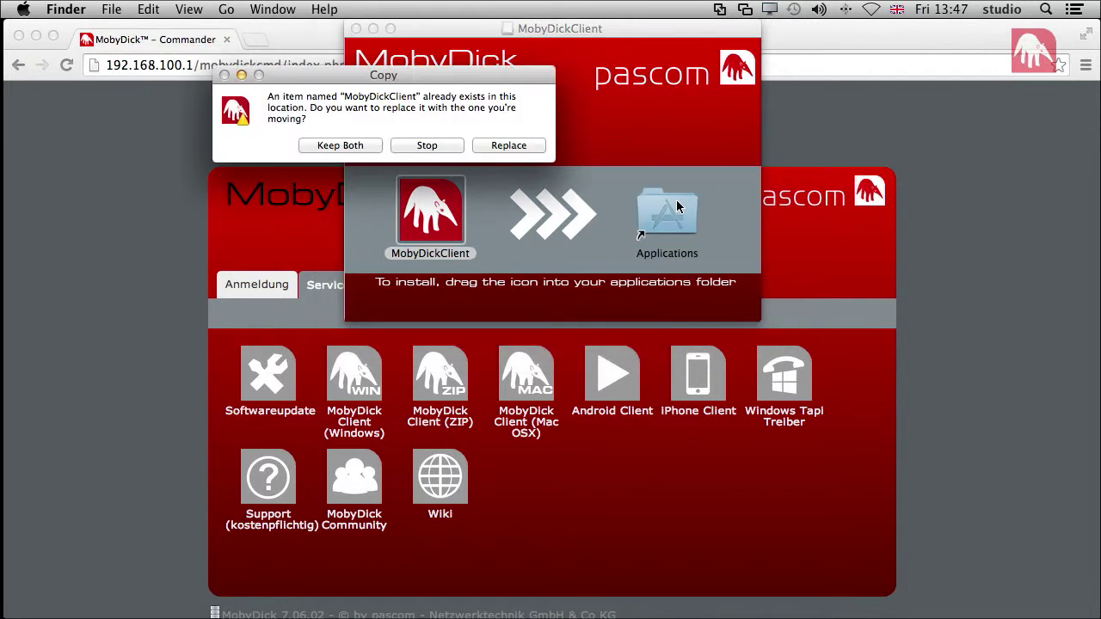
click(509, 147)
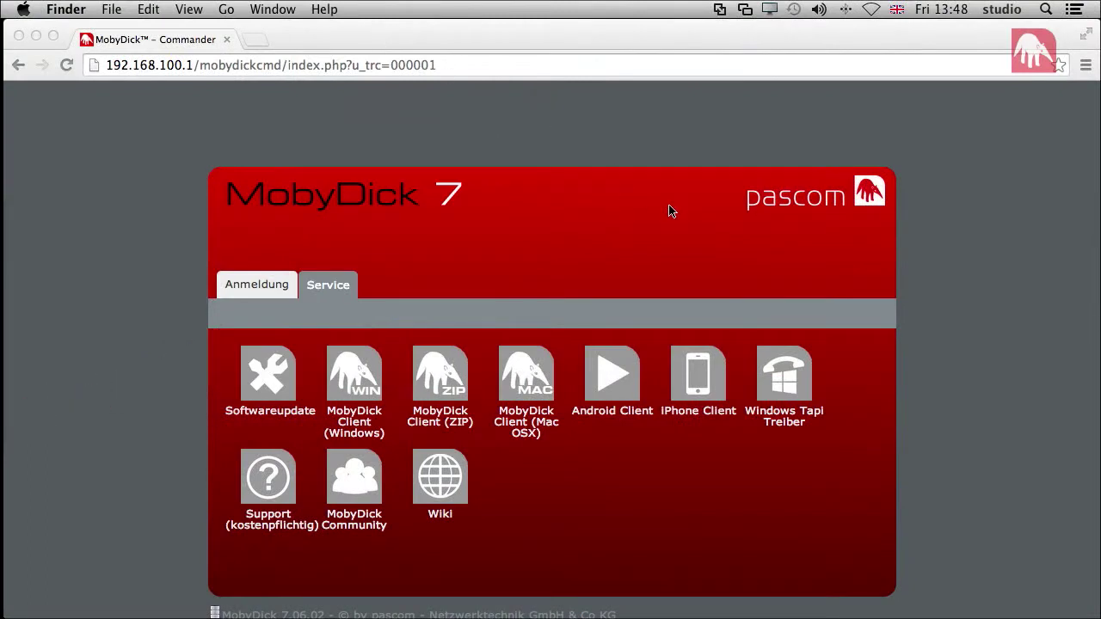
- Launch MobyDickClient through a Spotlight search for 'mobydick' and allow it past the Gatekeeper warning
key(super+space)
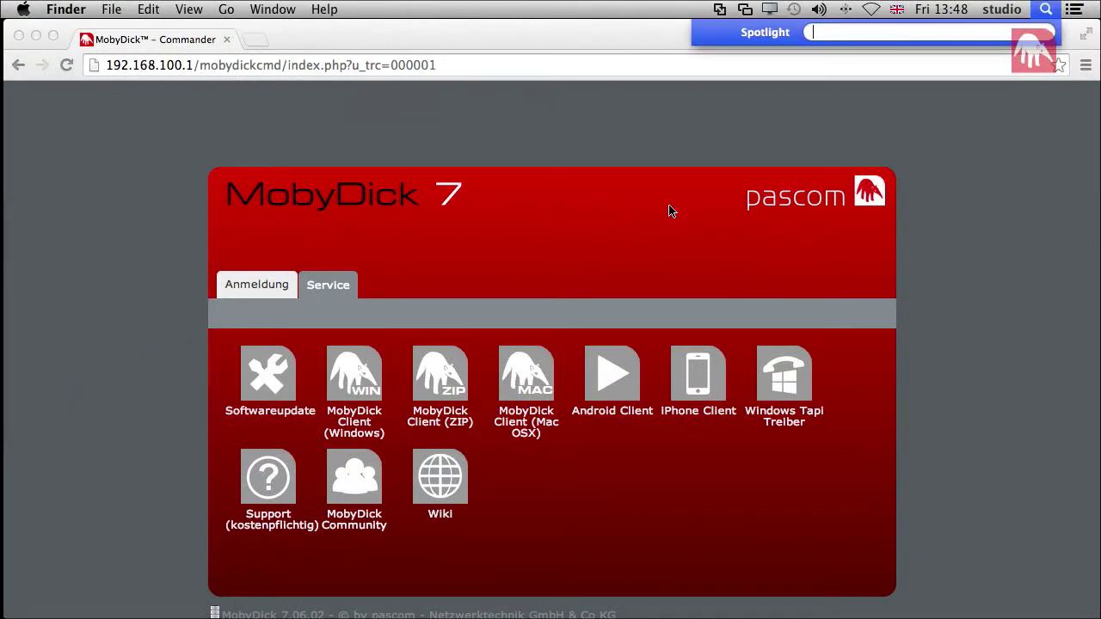
text(mobzd)
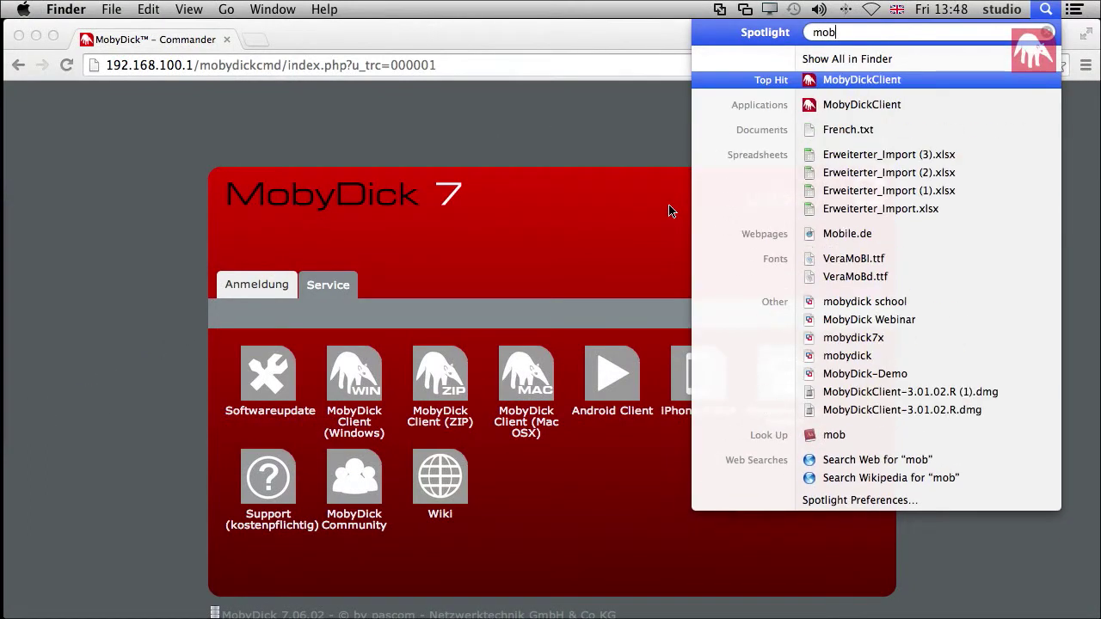
key(BackSpace)
key(BackSpace)
text(ydick)
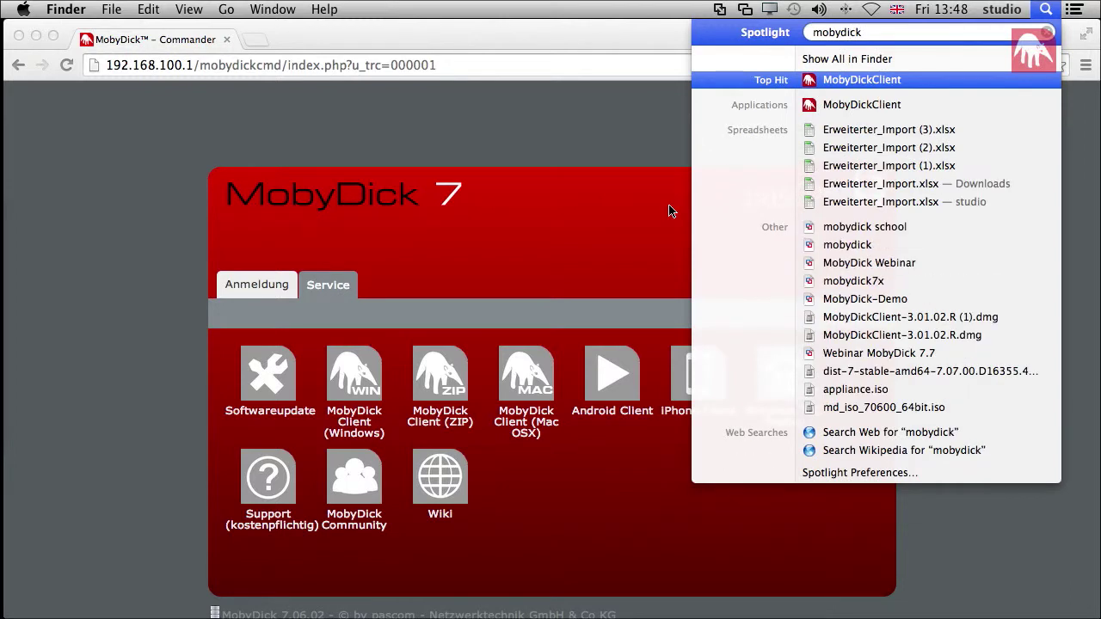
key(Return)
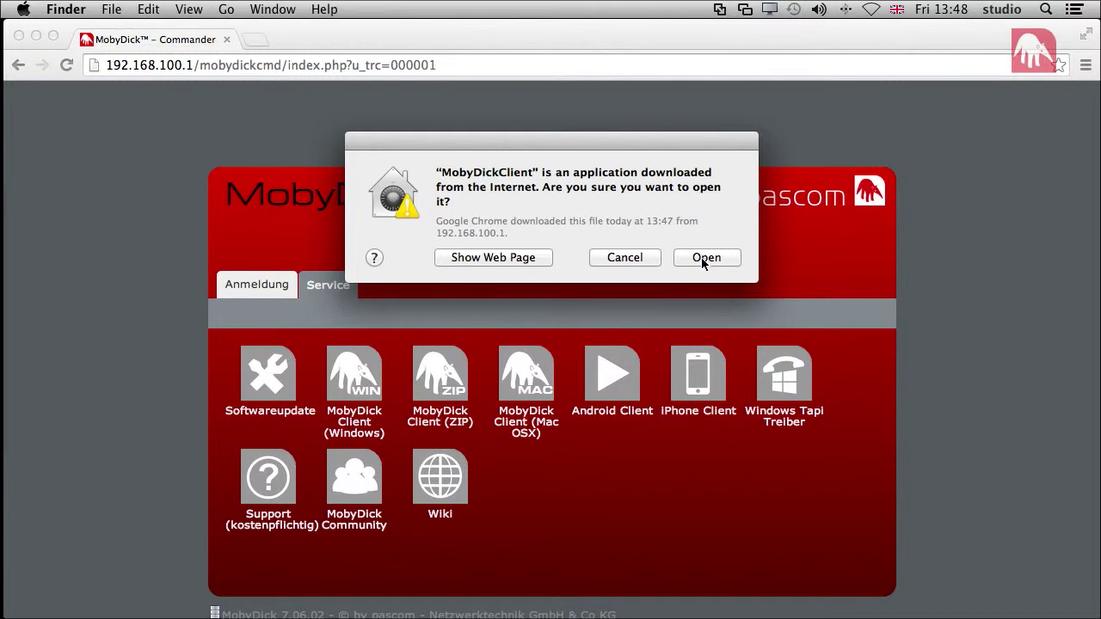
click(703, 260)
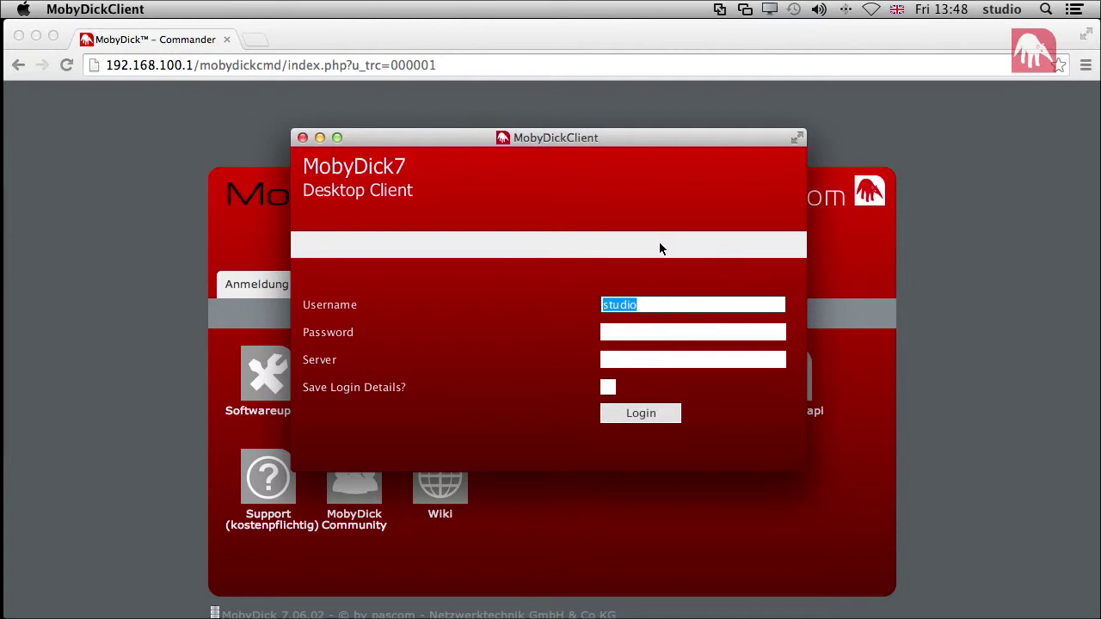
- Log in with the user's username, password and server 192.168.100.1, ticking Save Login Details
key(Tab)
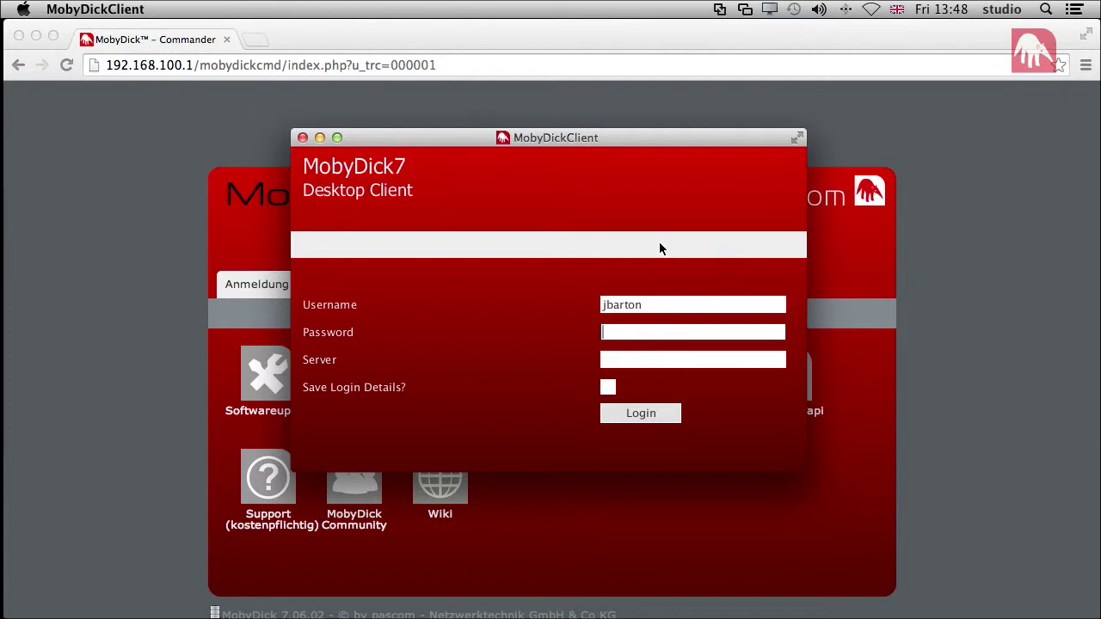
text(••••••••)
key(Tab)
text(192)
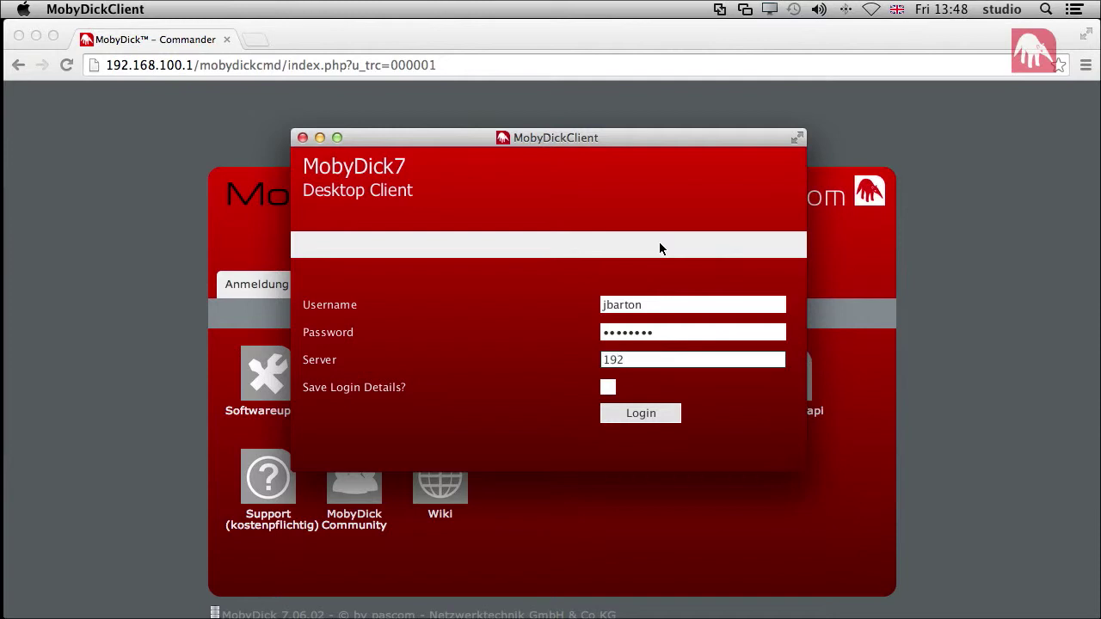
text(.168.100.1)
click(608, 388)
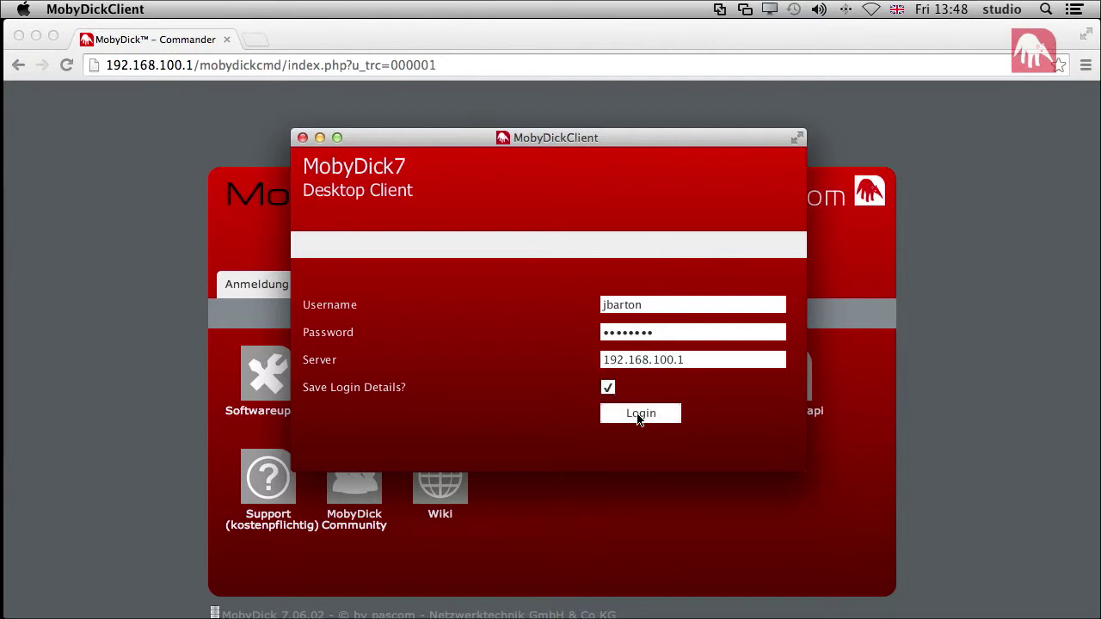
click(639, 415)
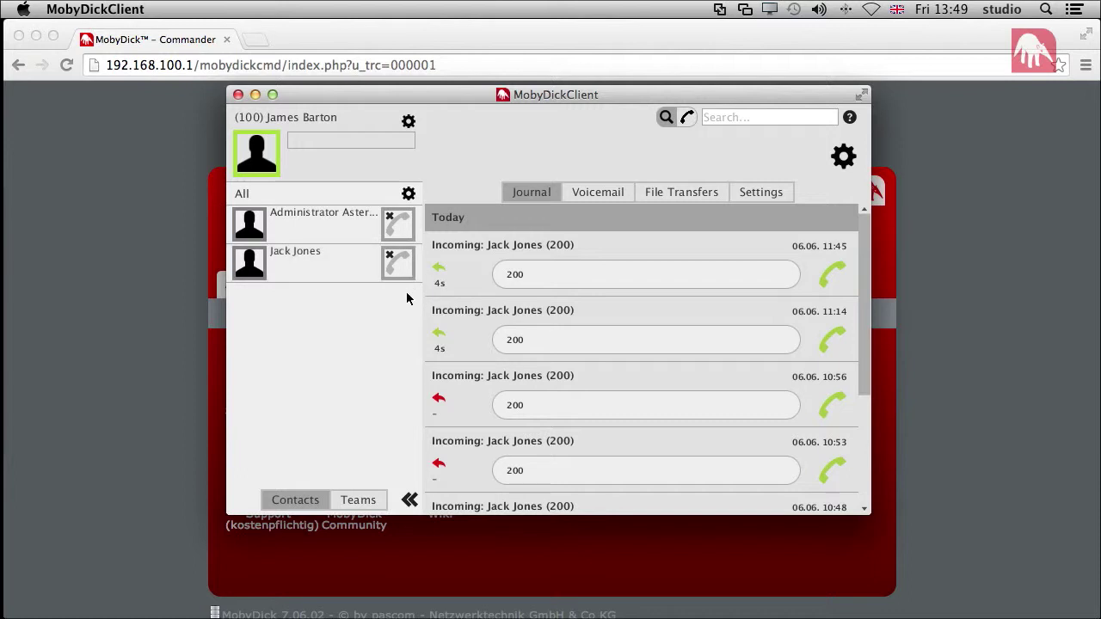
- Cycle through open apps with Cmd+Tab, then launch X-Lite through a Spotlight search
key(super+Tab)
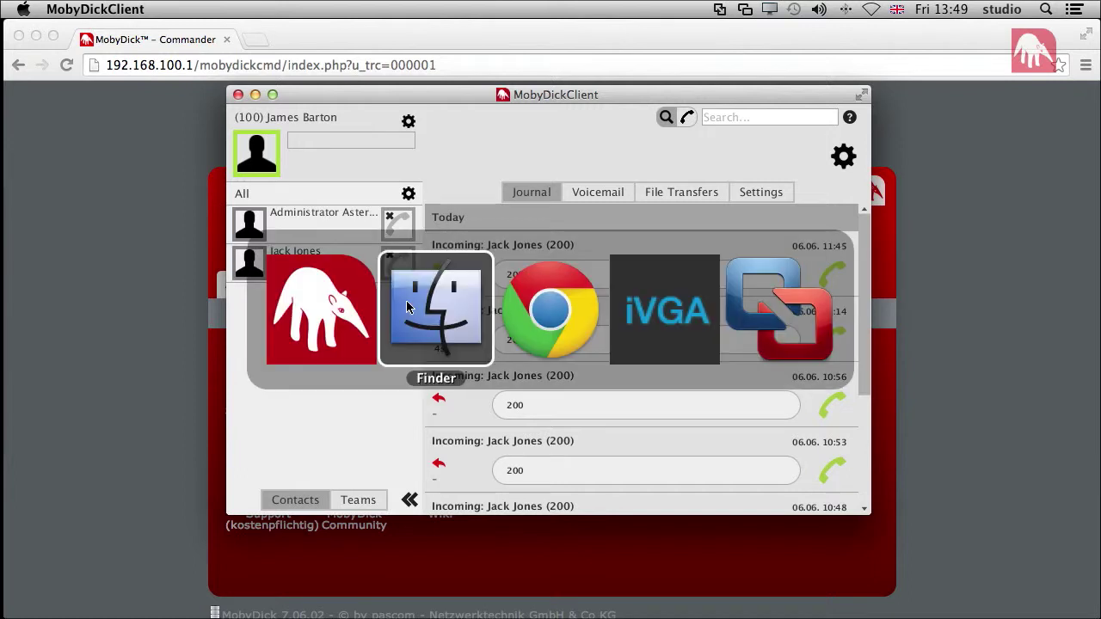
key(super+Tab)
key(super+Tab)
key(super+Tab)
key(super+Tab)
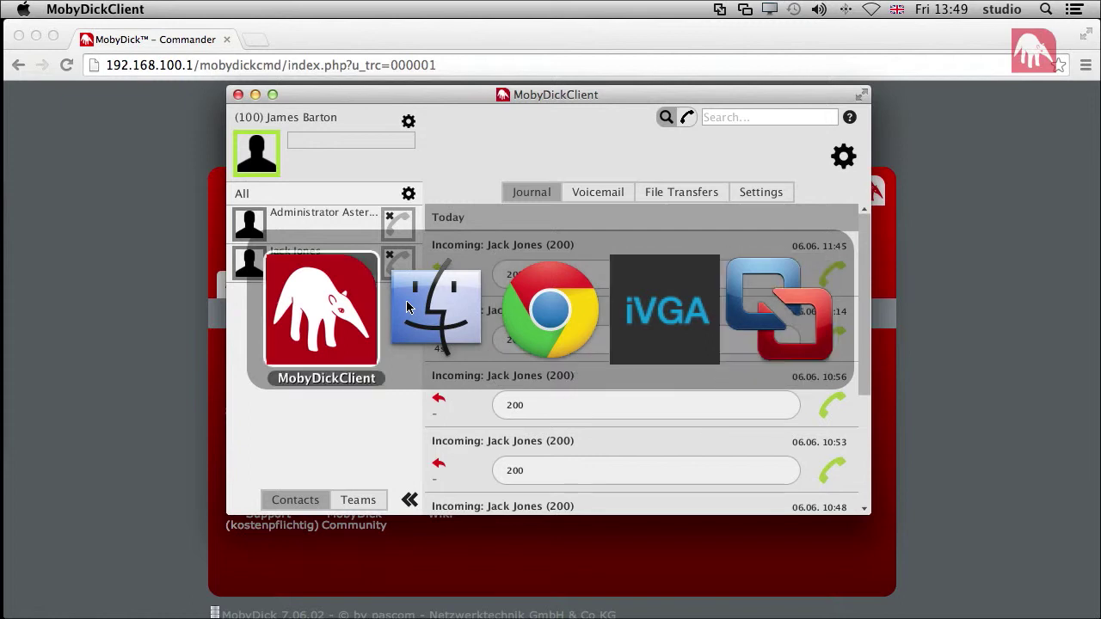
key(super+space)
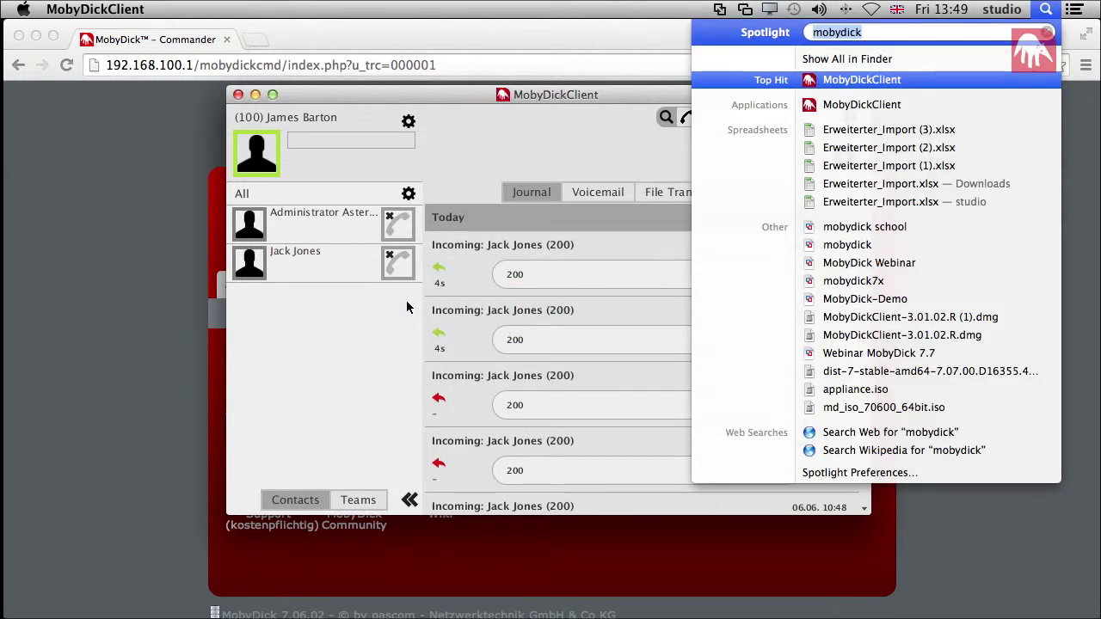
text(X/Lite)
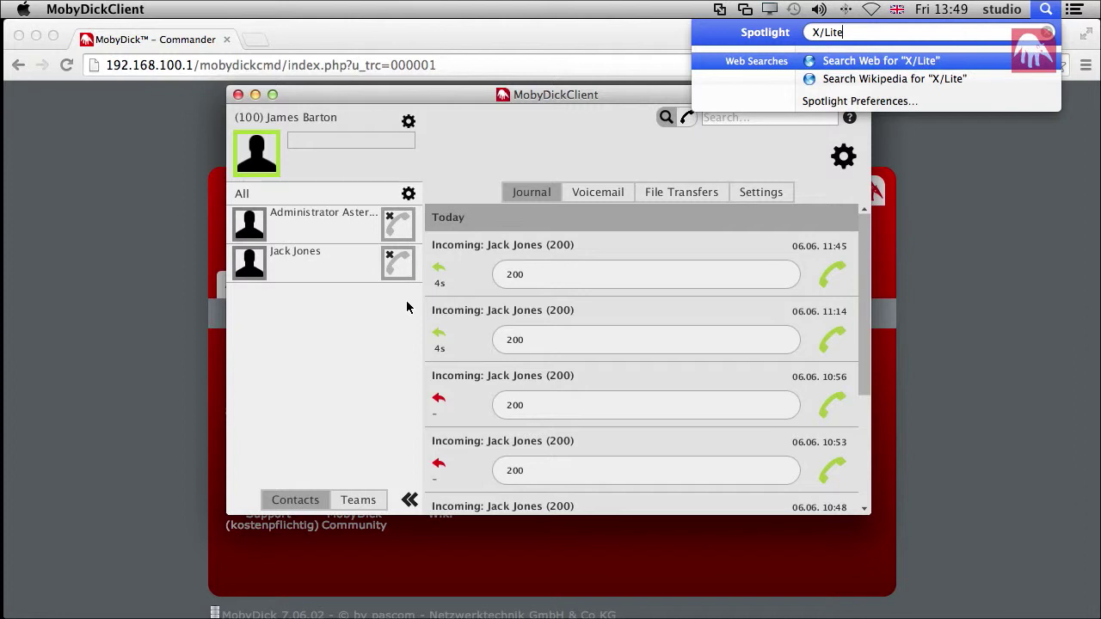
key(BackSpace)
key(BackSpace)
key(BackSpace)
key(BackSpace)
key(BackSpace)
text(/lit)
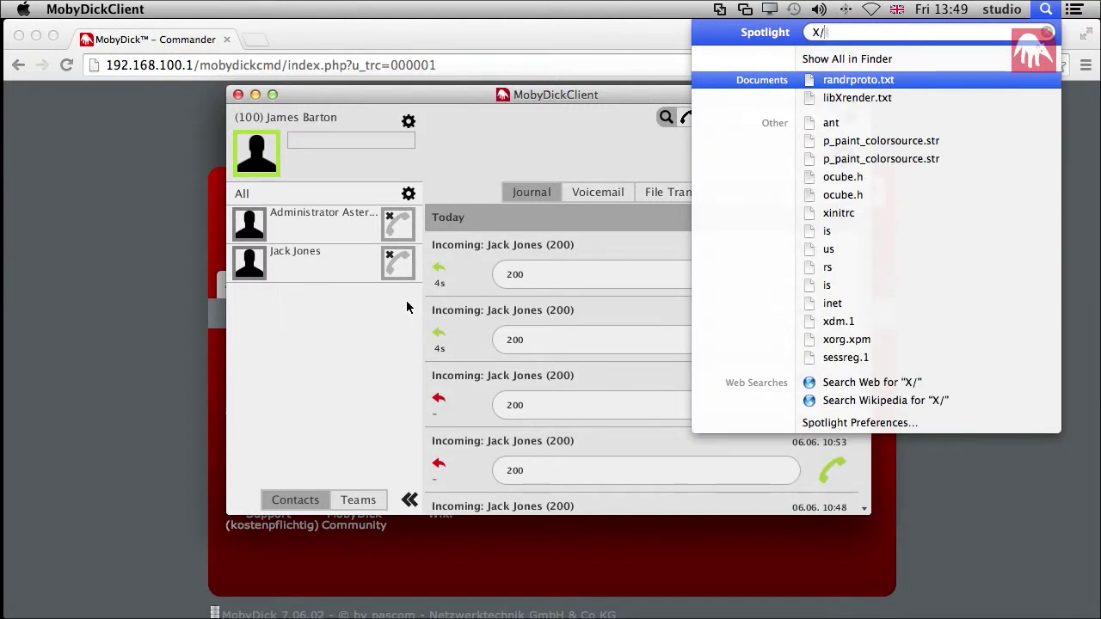
key(BackSpace)
key(BackSpace)
key(BackSpace)
key(BackSpace)
key(Return)
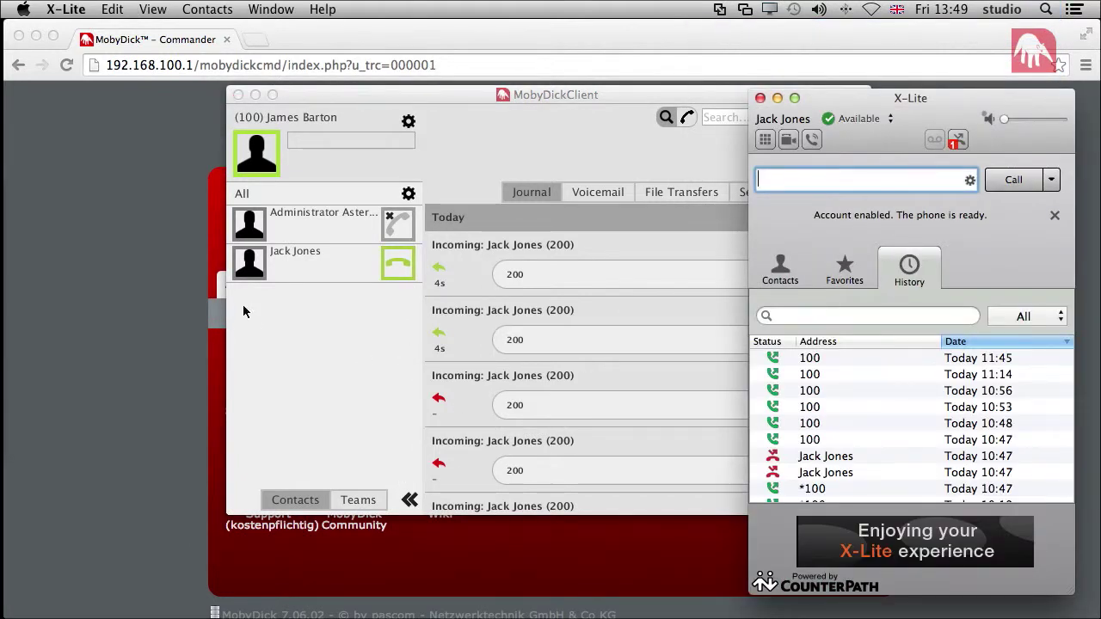
click(460, 185)
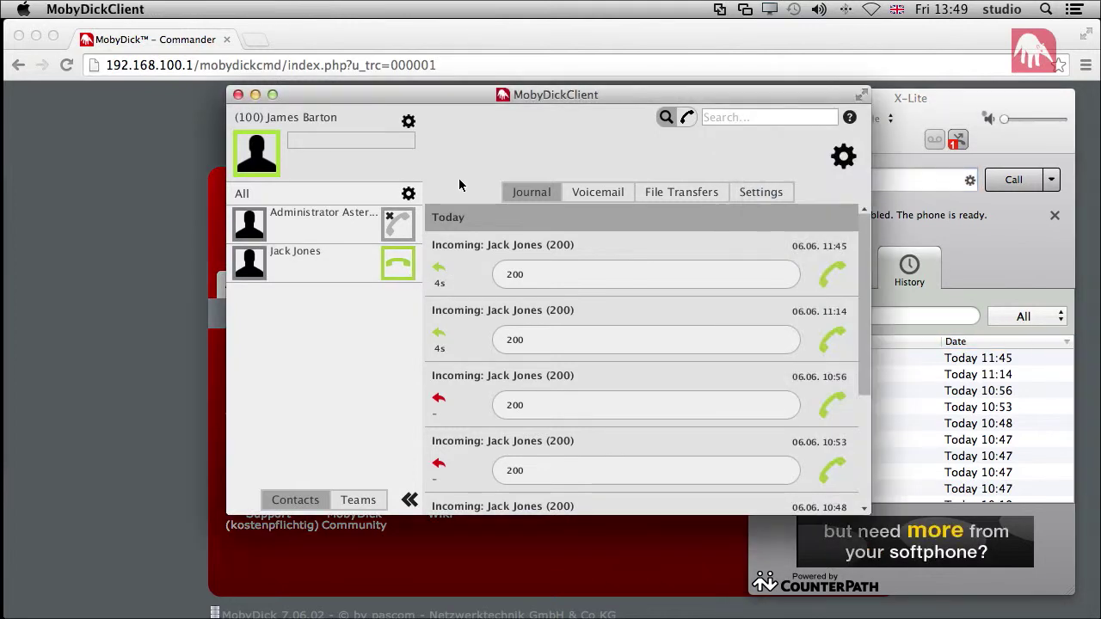